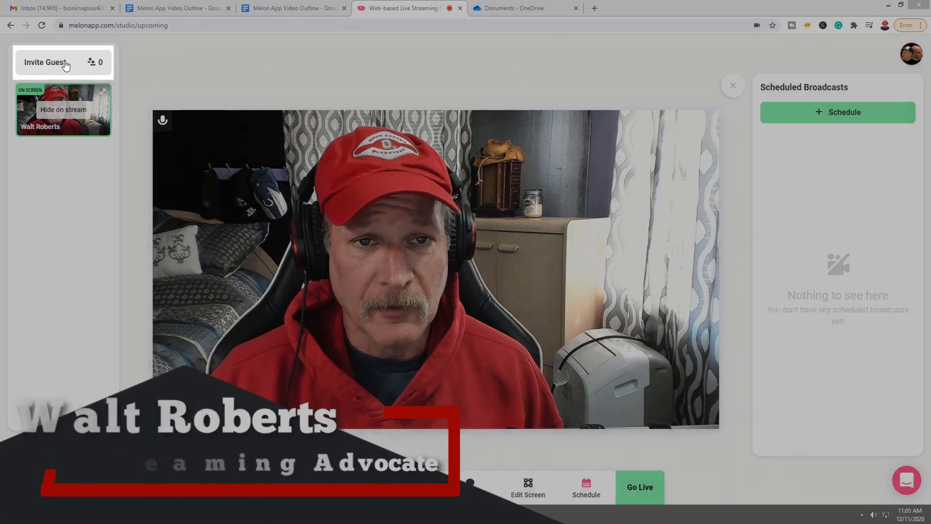
Copy the guest invite link for sharing by e-mail, and show the joined guest on the stream
{"action": "left_click", "coordinate": [66, 65]}
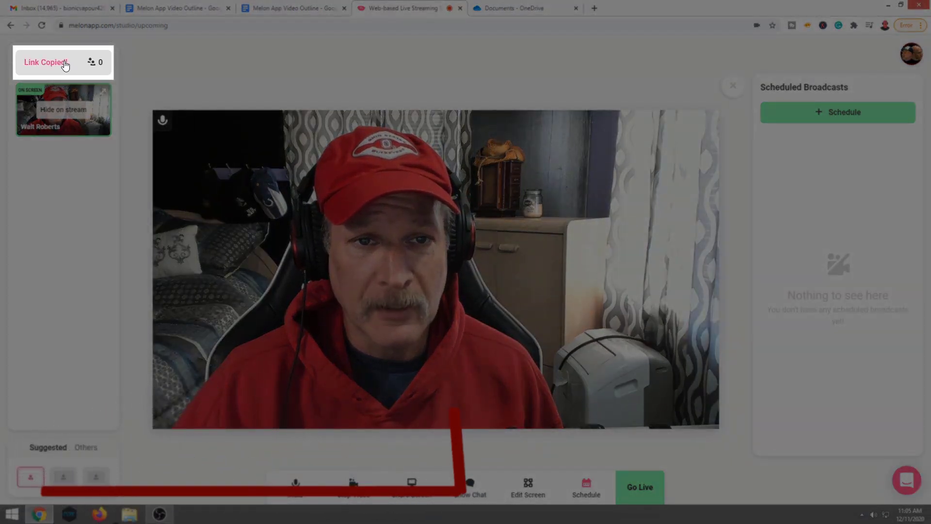
{"action": "left_click", "coordinate": [59, 8]}
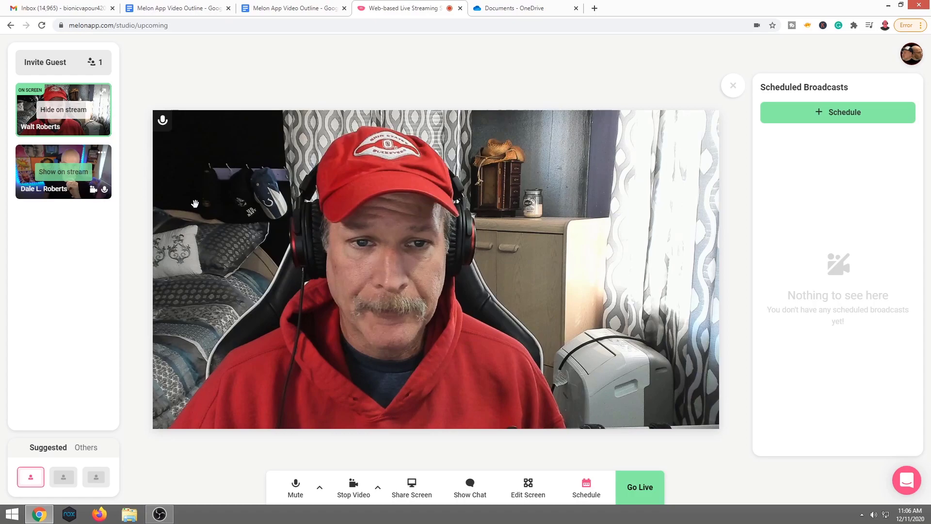
{"action": "left_click", "coordinate": [77, 172]}
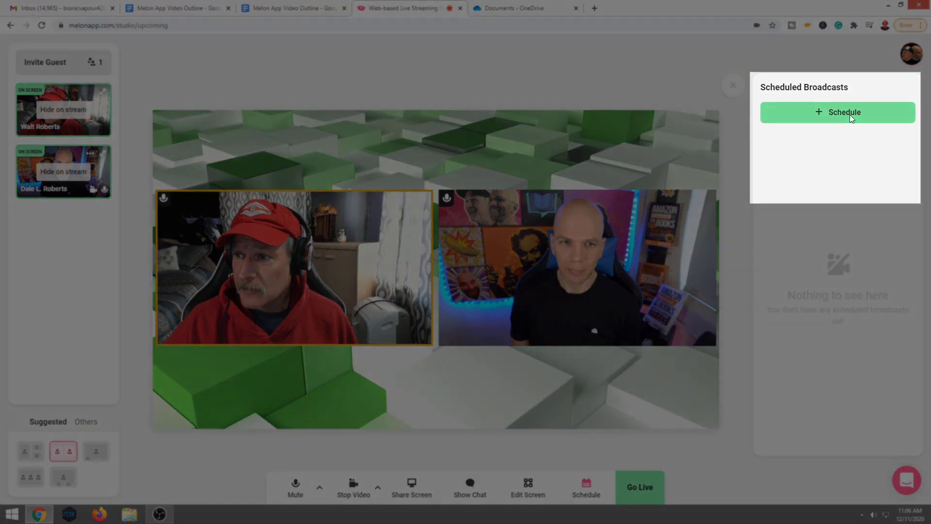
Start scheduling a new broadcast with the Live Streamers Community group as the Facebook destination
{"action": "left_click", "coordinate": [850, 115]}
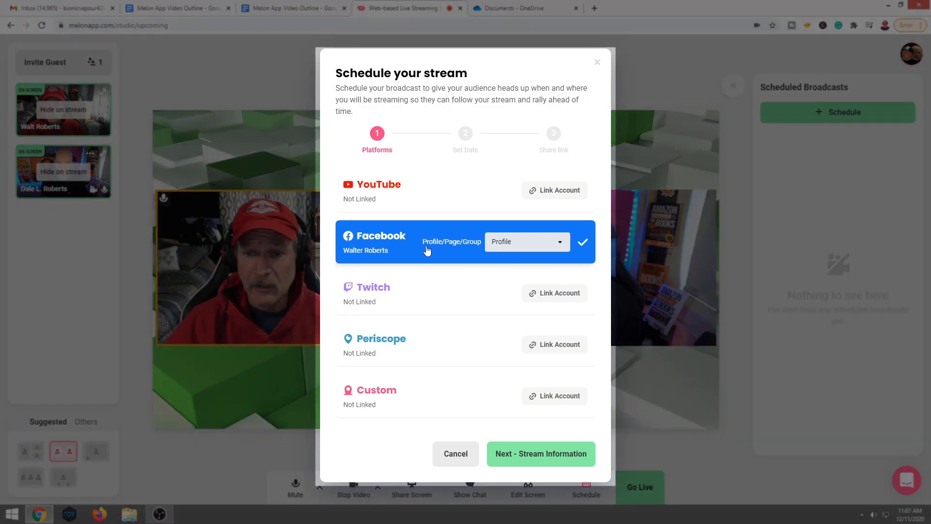
{"action": "left_click", "coordinate": [559, 244]}
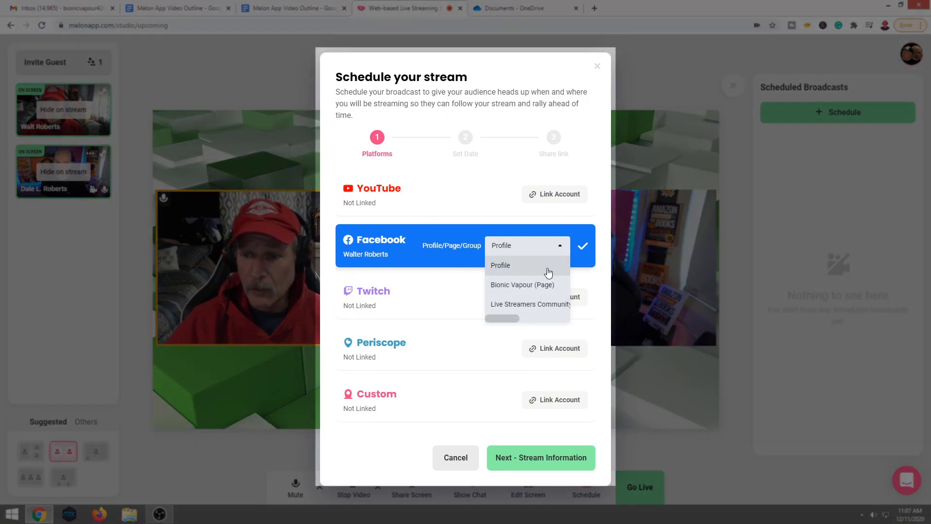
{"action": "left_click", "coordinate": [541, 307]}
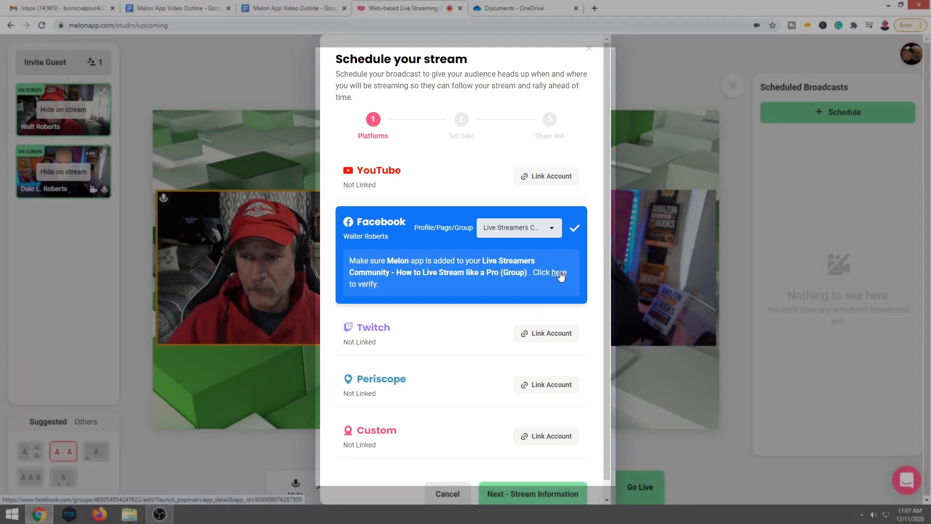
Verify the app through the Facebook group's settings: search the group apps for "melon" and add Melon (Streaming)
{"action": "left_click", "coordinate": [560, 273]}
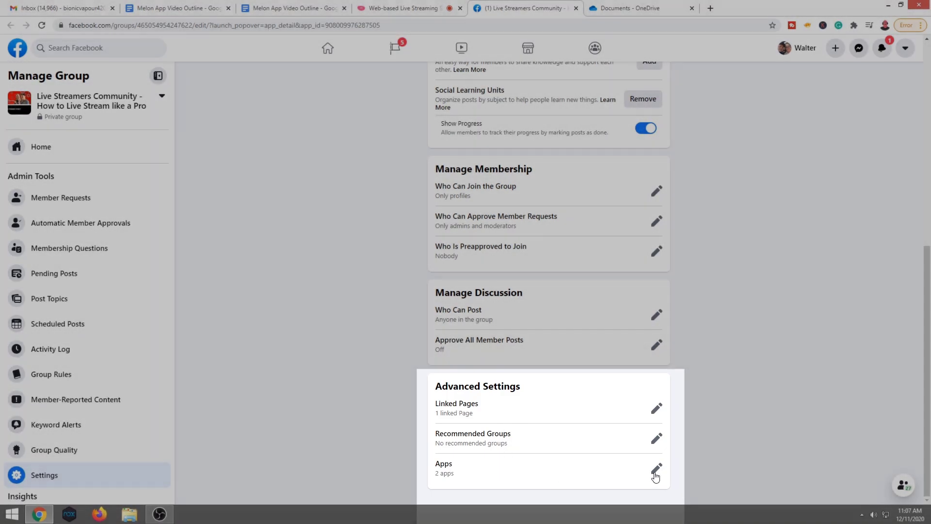
{"action": "left_click", "coordinate": [656, 473]}
{"action": "left_click", "coordinate": [469, 417]}
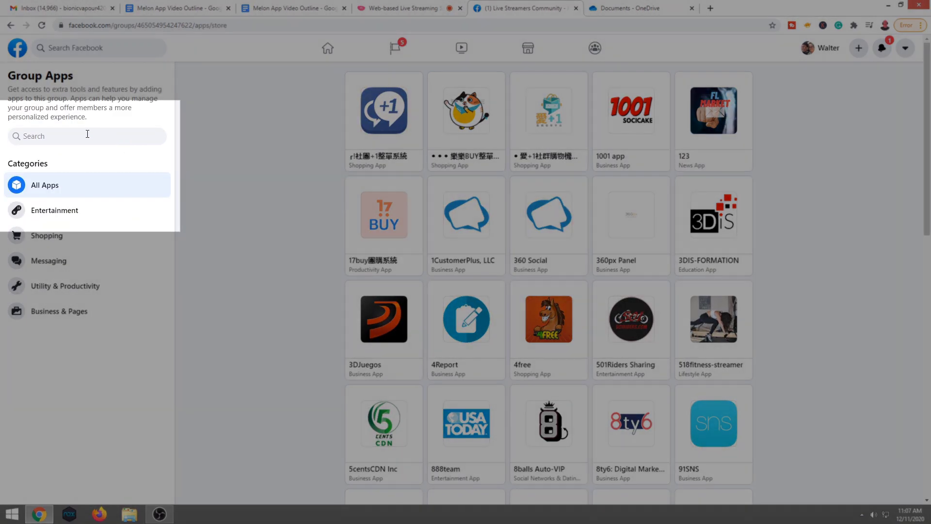
{"action": "left_click", "coordinate": [87, 134]}
{"action": "type", "text": "melon"}
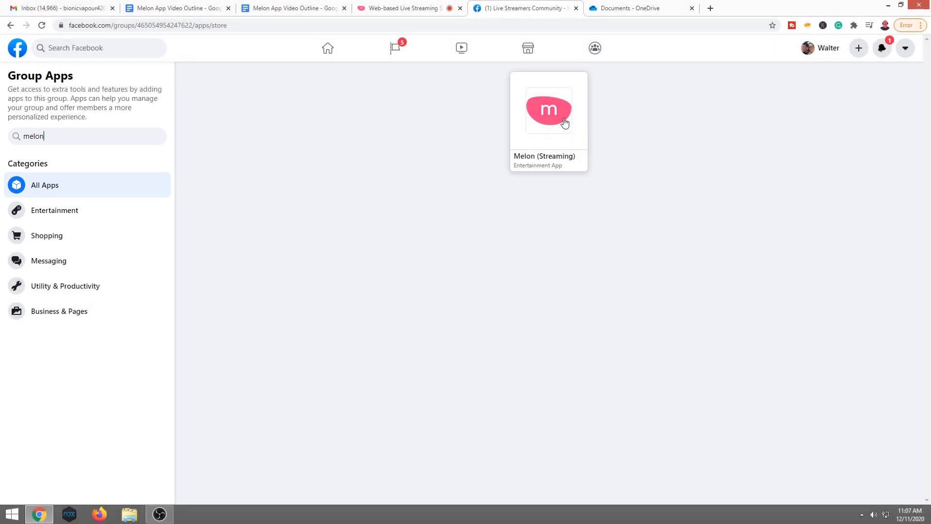
{"action": "left_click", "coordinate": [565, 122]}
{"action": "left_click", "coordinate": [546, 356]}
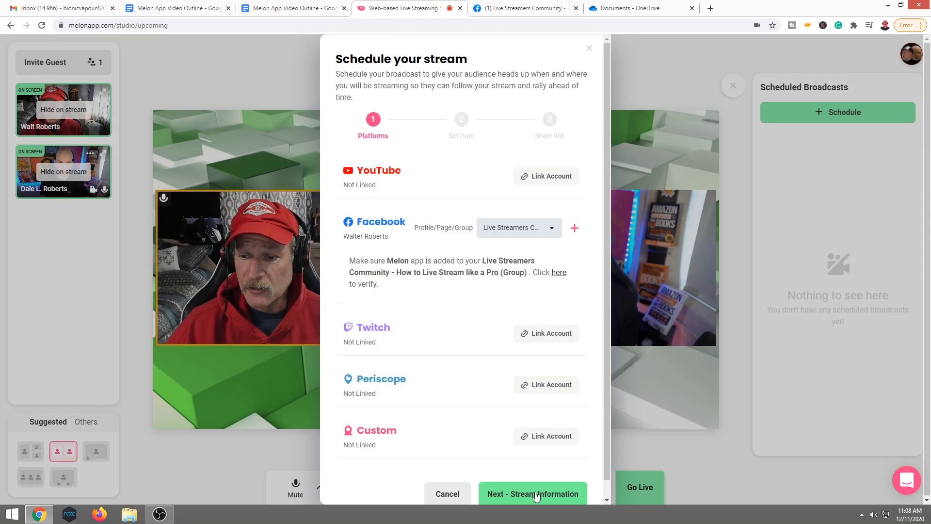
Select Facebook as the broadcast platform and continue to the stream information
{"action": "left_click", "coordinate": [536, 495]}
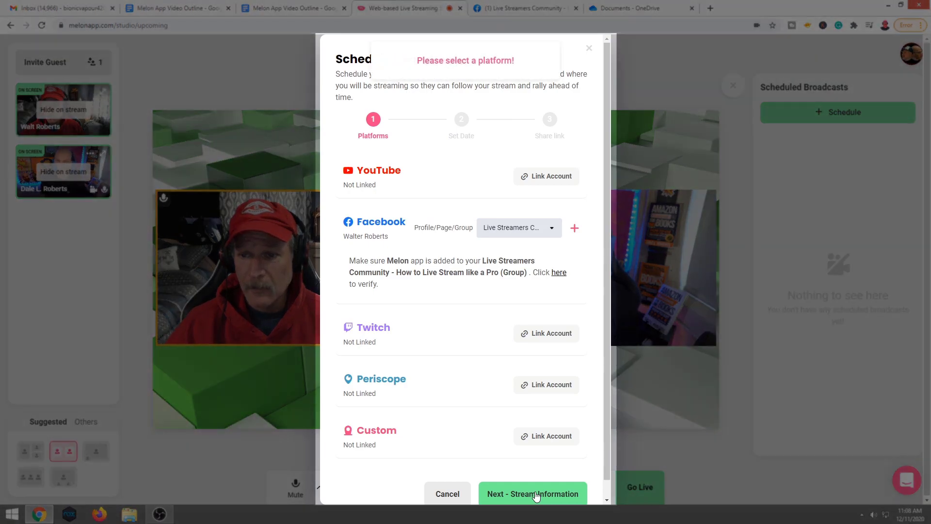
{"action": "left_click", "coordinate": [415, 232]}
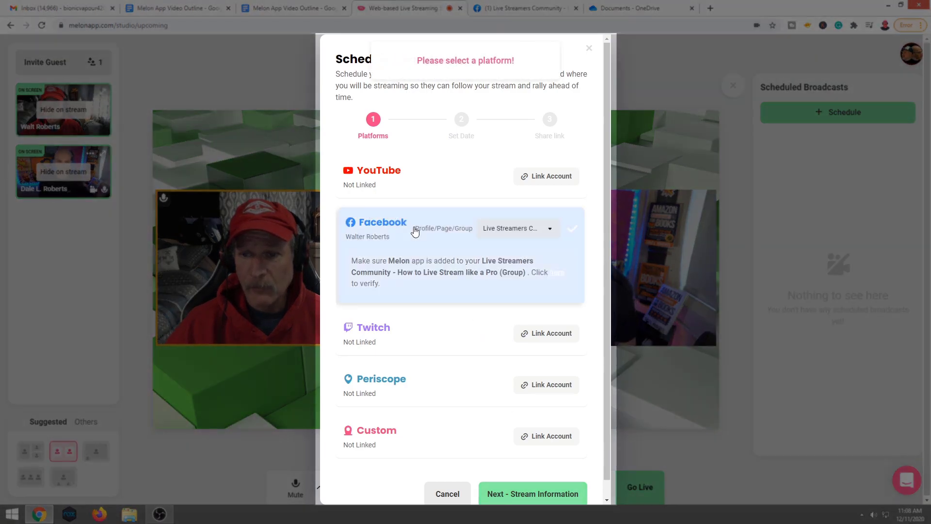
{"action": "left_click", "coordinate": [534, 494]}
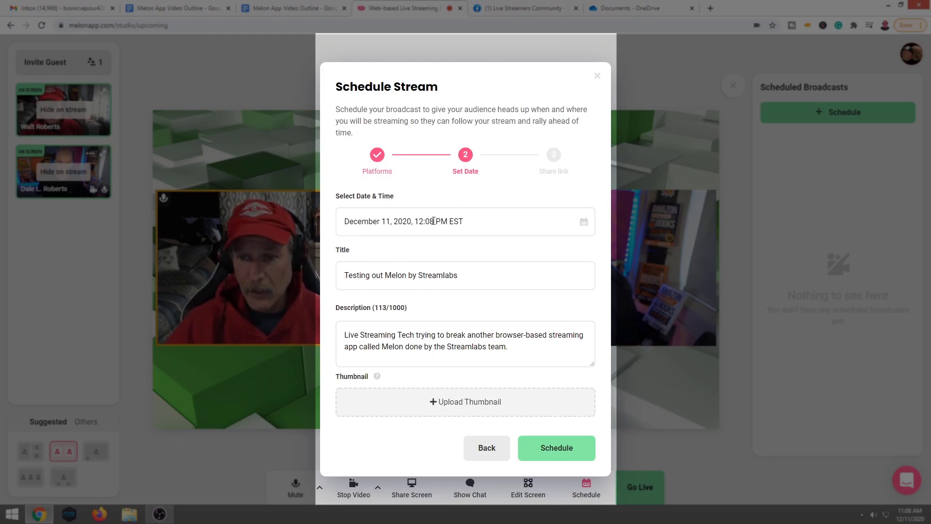
Set the broadcast date and time to December 11, 2020, 11:10 AM EST and schedule the stream
{"action": "left_click", "coordinate": [434, 224]}
{"action": "left_click", "coordinate": [439, 242]}
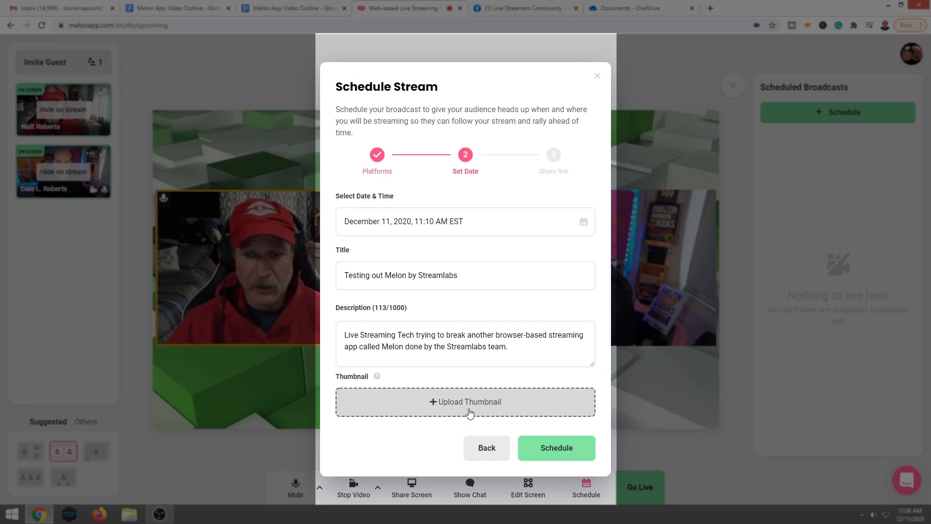
{"action": "left_click", "coordinate": [536, 449]}
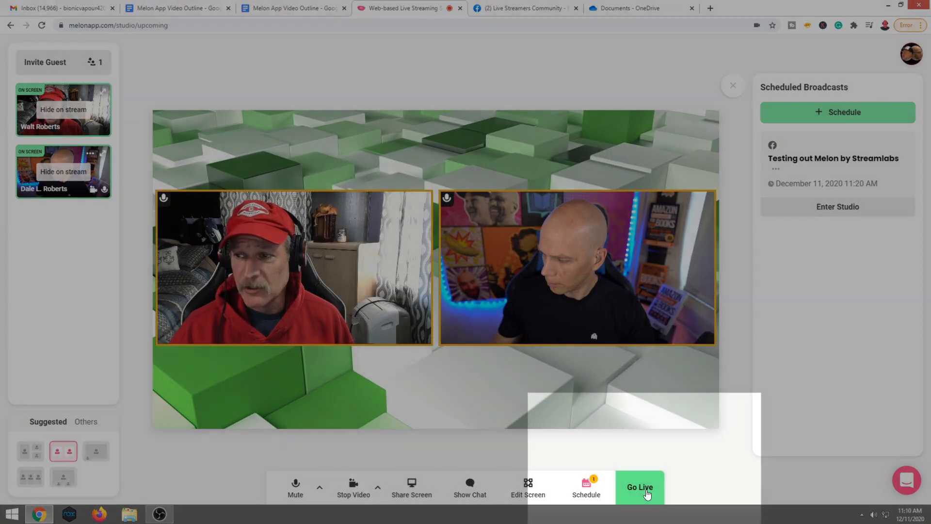
Go live with the broadcast and open the screen editing settings
{"action": "left_click", "coordinate": [640, 488]}
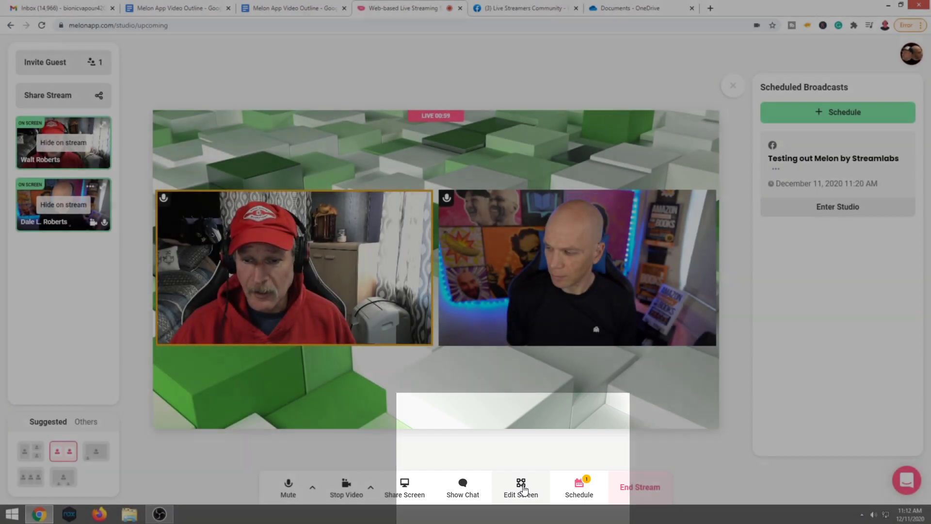
{"action": "left_click", "coordinate": [521, 487]}
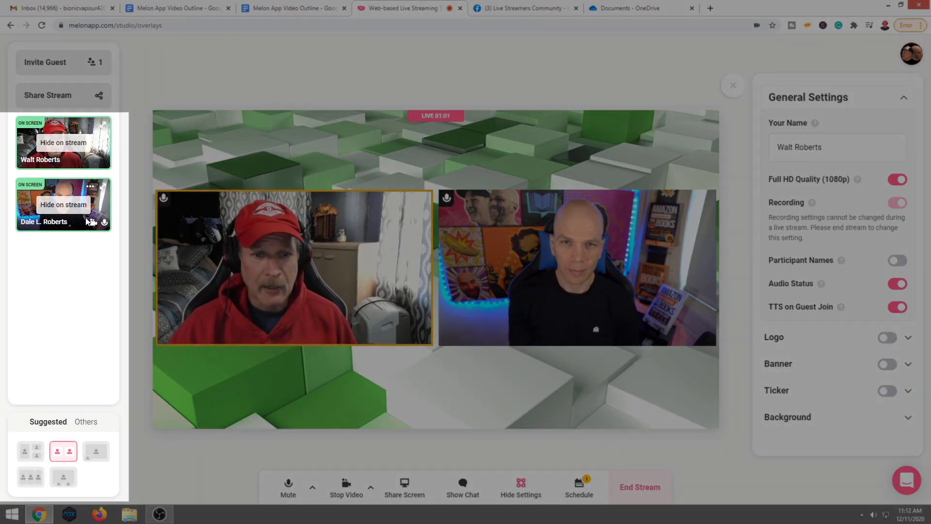
Hide the guest and bring them back onto the stream, and try out the suggested layouts one by one
{"action": "left_click", "coordinate": [76, 208]}
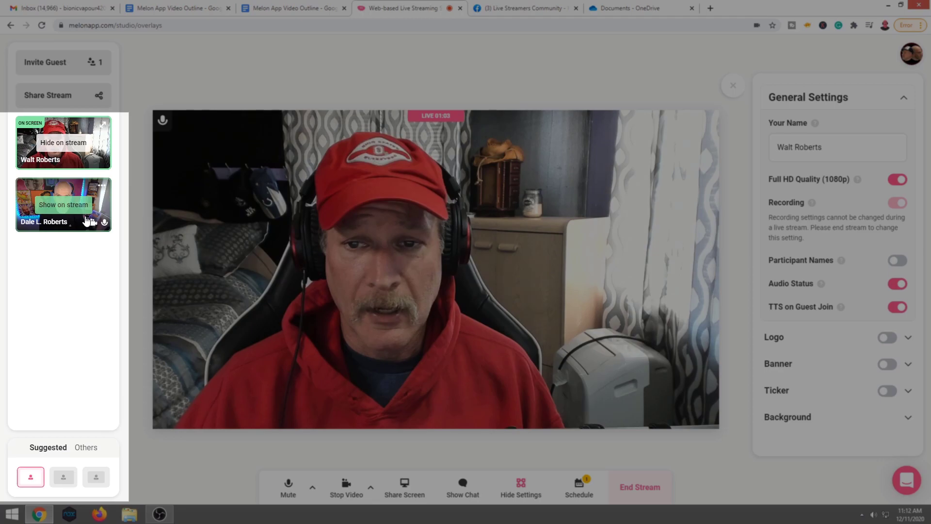
{"action": "left_click", "coordinate": [77, 207]}
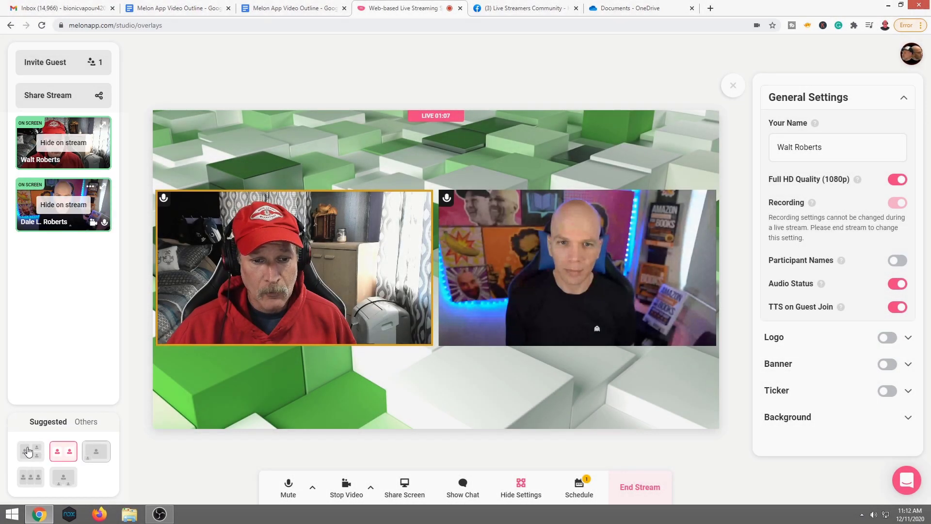
{"action": "left_click", "coordinate": [24, 453]}
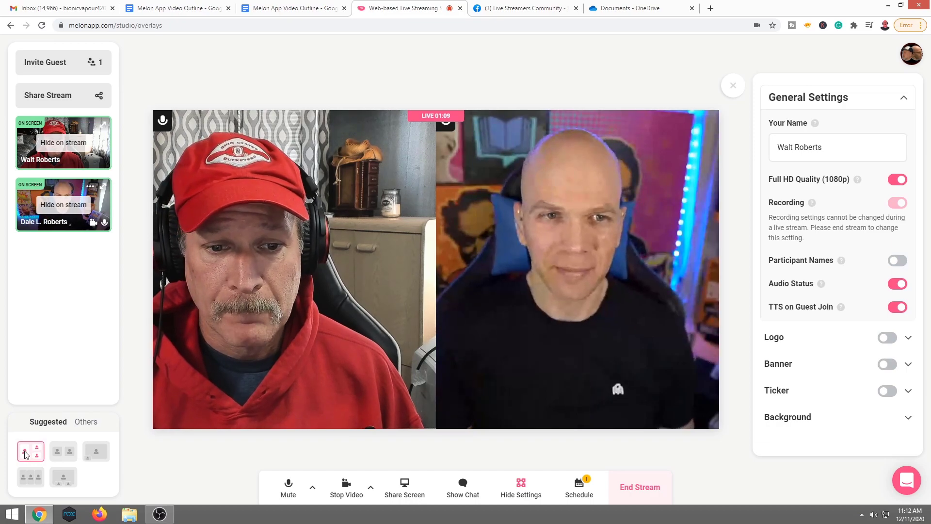
{"action": "left_click", "coordinate": [61, 458]}
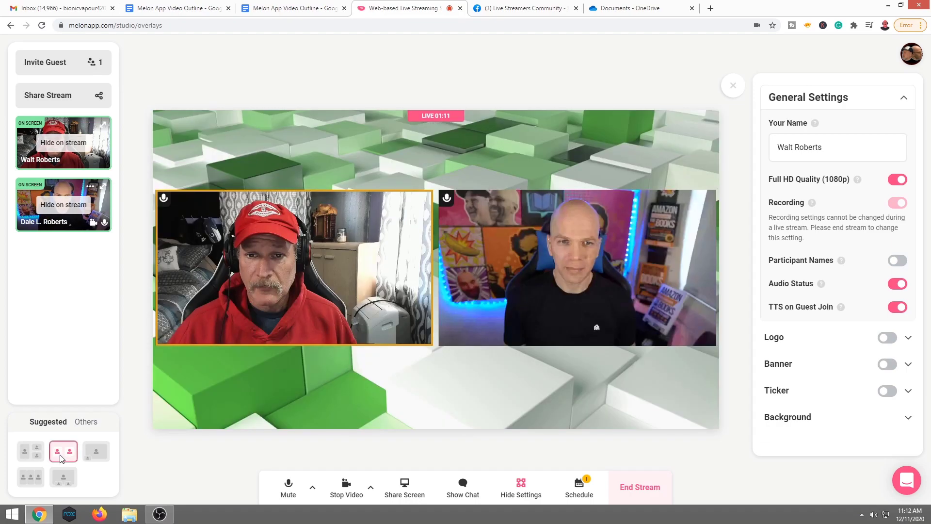
{"action": "left_click", "coordinate": [90, 457]}
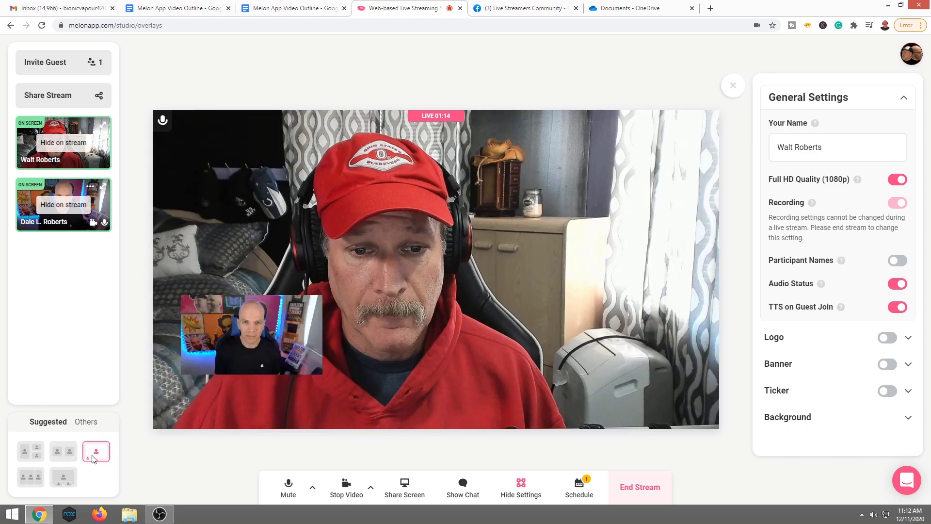
{"action": "left_click", "coordinate": [31, 479]}
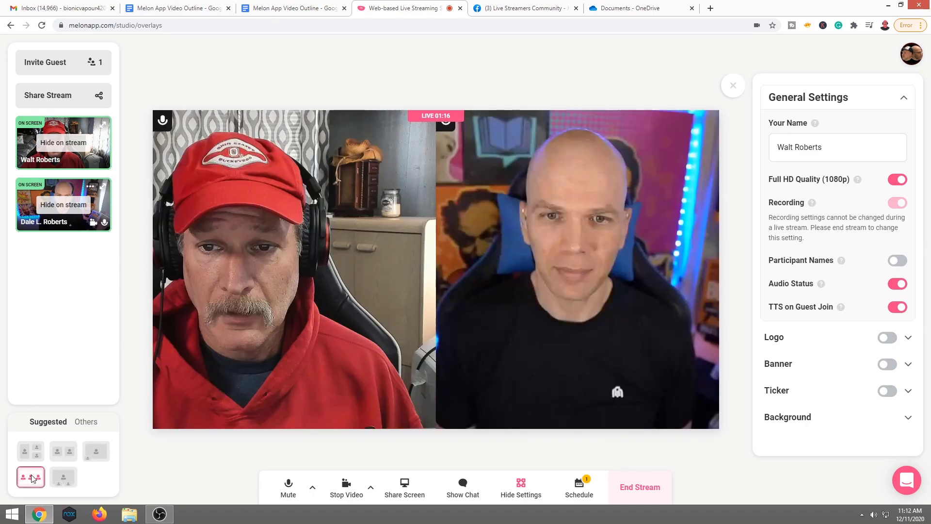
{"action": "left_click", "coordinate": [65, 479]}
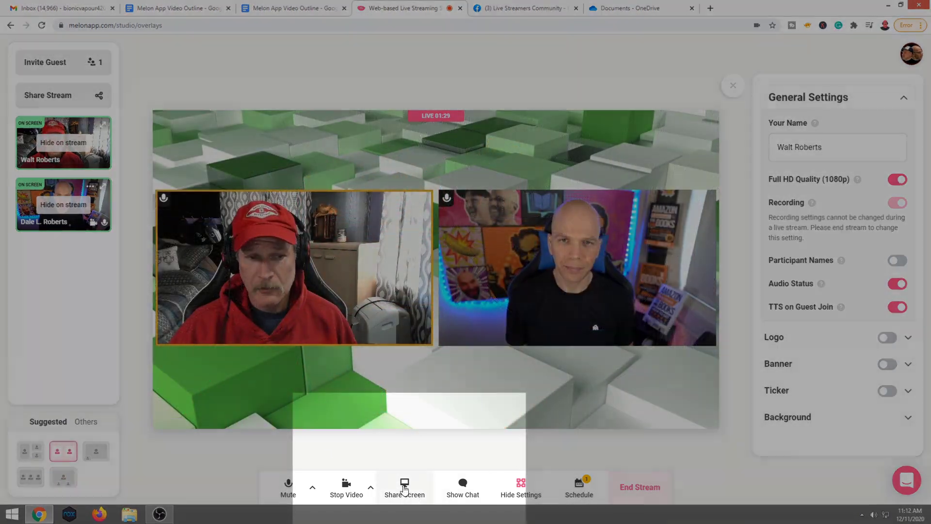
Share the entire Screen 2 on the live stream to try its suggested layouts, and stop sharing
{"action": "left_click", "coordinate": [404, 485]}
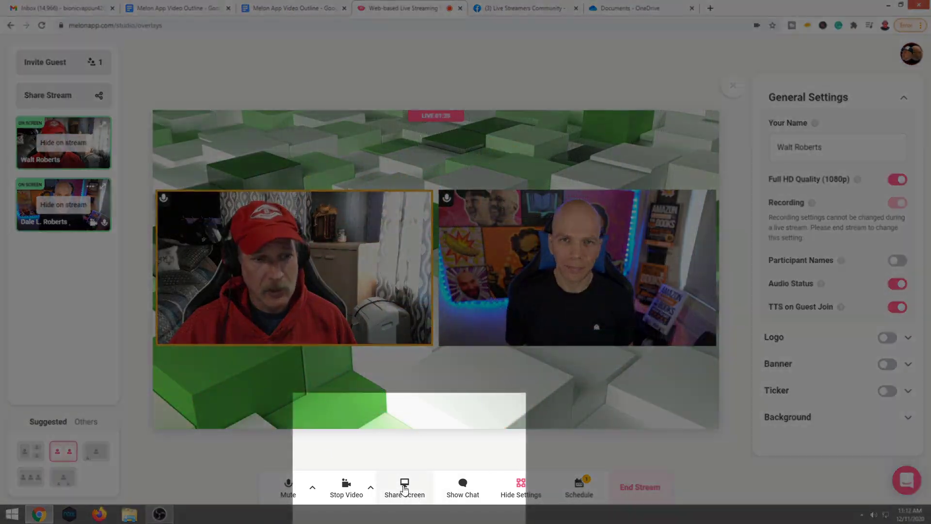
{"action": "left_click", "coordinate": [537, 159]}
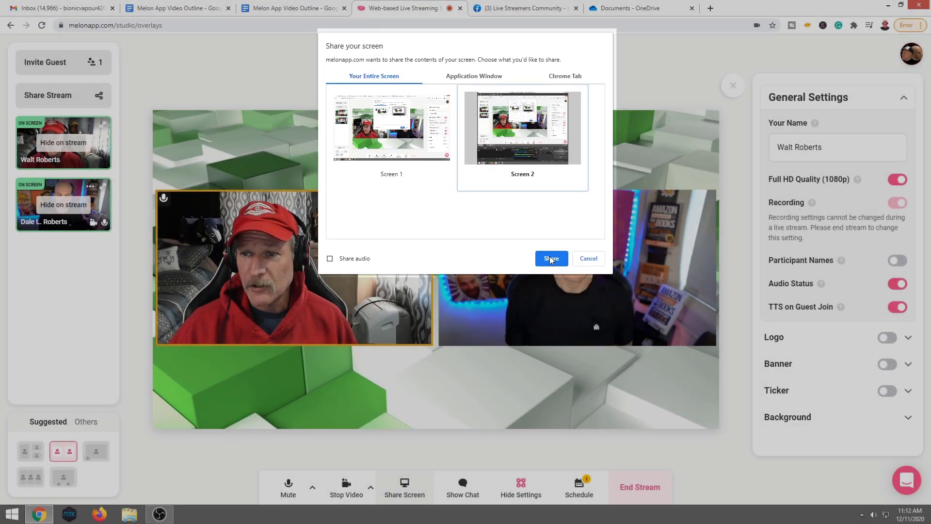
{"action": "left_click", "coordinate": [550, 257]}
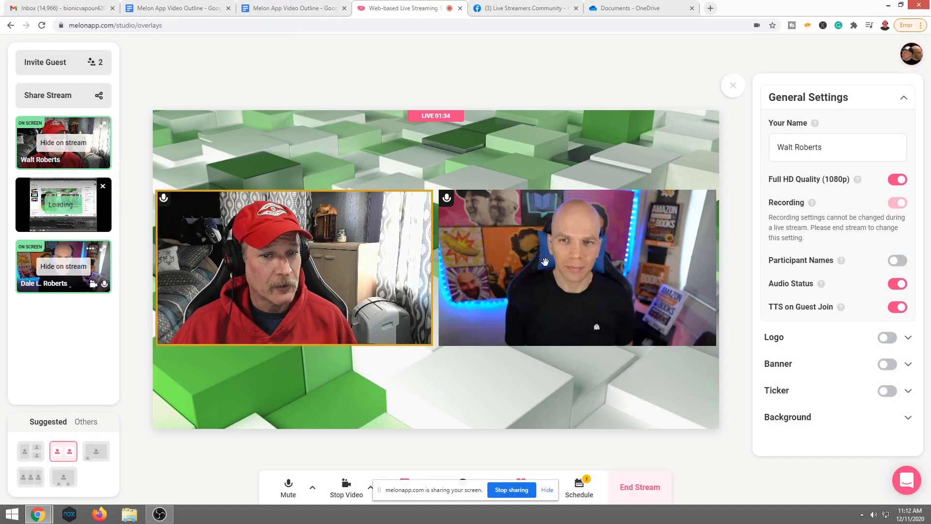
{"action": "left_click", "coordinate": [72, 207]}
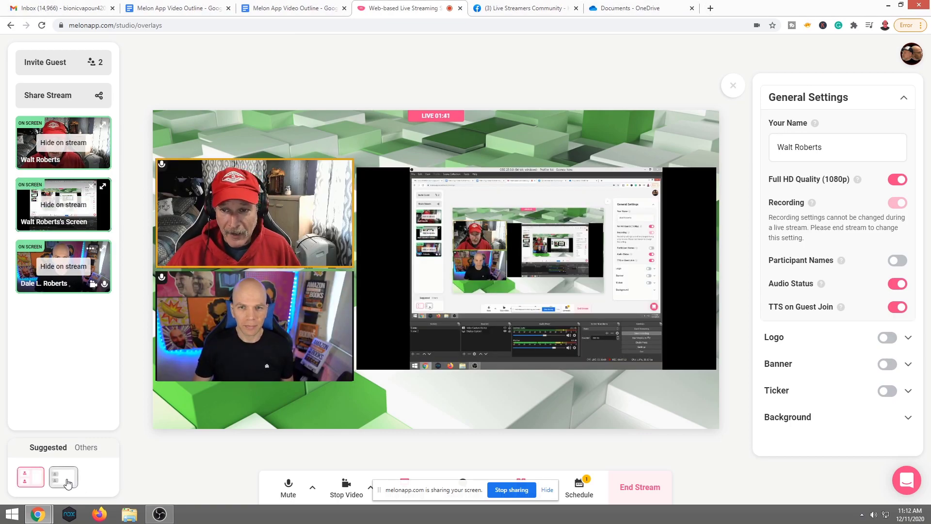
{"action": "left_click", "coordinate": [68, 483]}
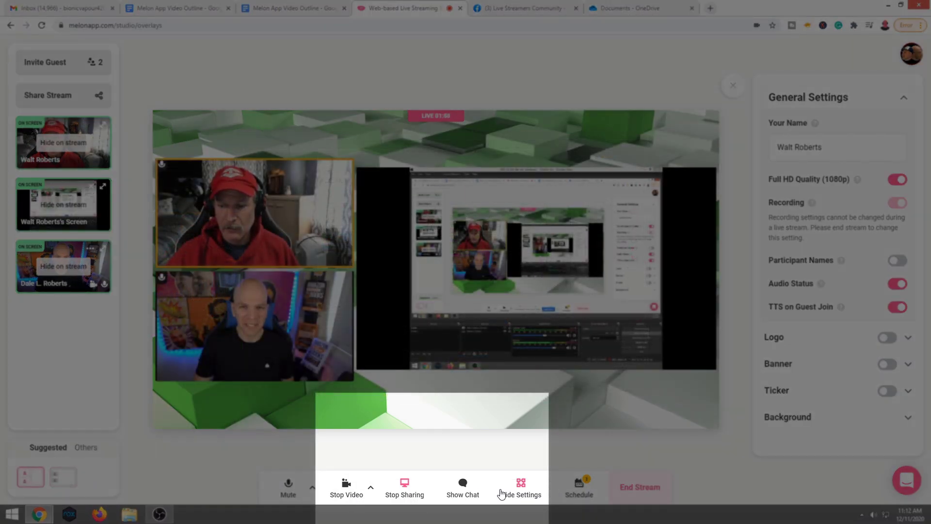
{"action": "left_click", "coordinate": [407, 492]}
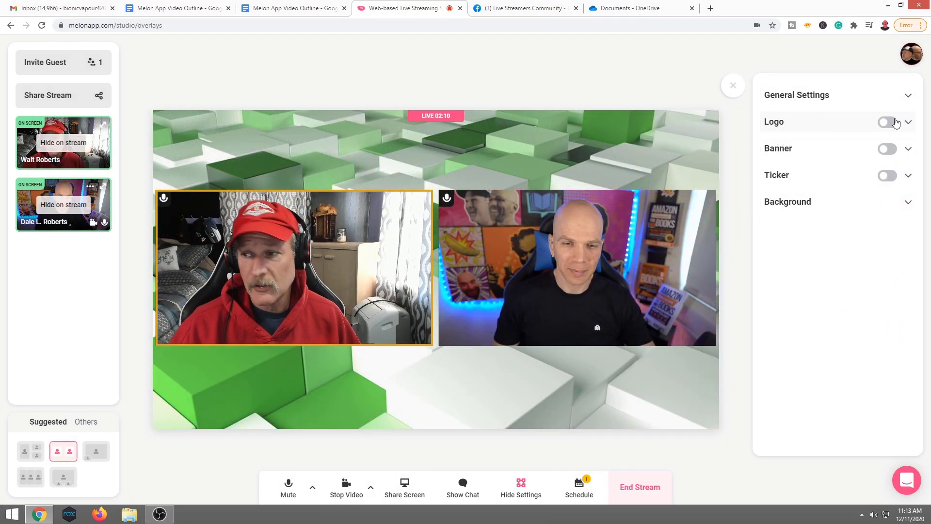
Switch the logo overlay on and back off, and enable the Live Streaming Tech banner, checking its settings
{"action": "left_click", "coordinate": [895, 122]}
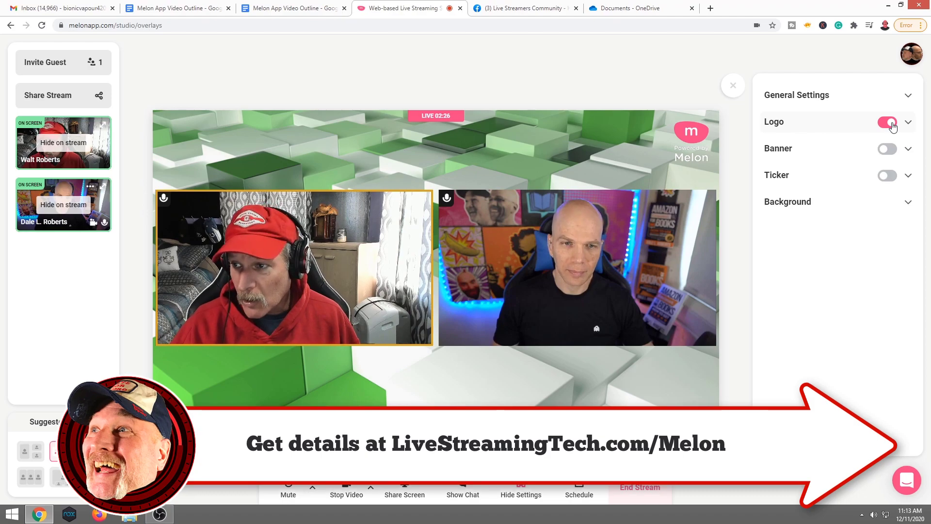
{"action": "left_click", "coordinate": [891, 124]}
{"action": "left_click", "coordinate": [893, 152]}
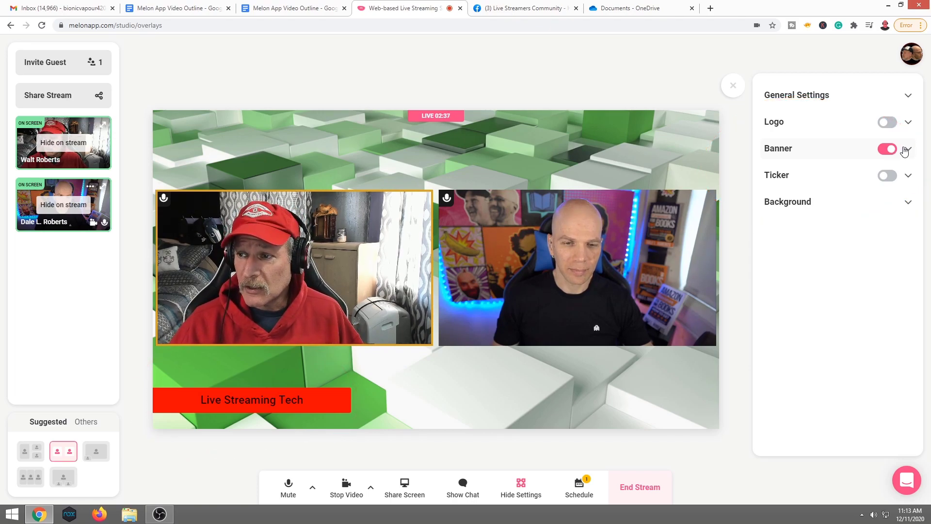
{"action": "left_click", "coordinate": [906, 150]}
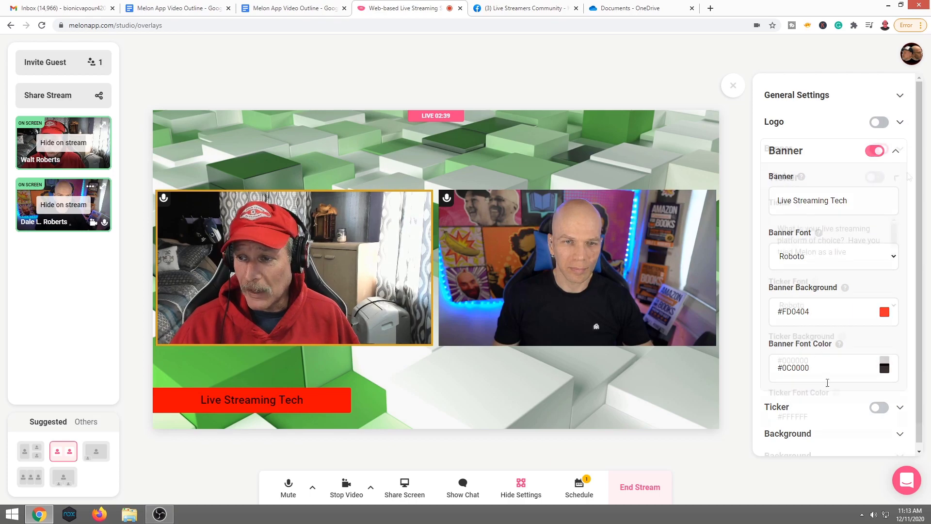
{"action": "left_click", "coordinate": [896, 151]}
Review the ticker's text and colour settings and turn the ticker on
{"action": "left_click", "coordinate": [906, 178]}
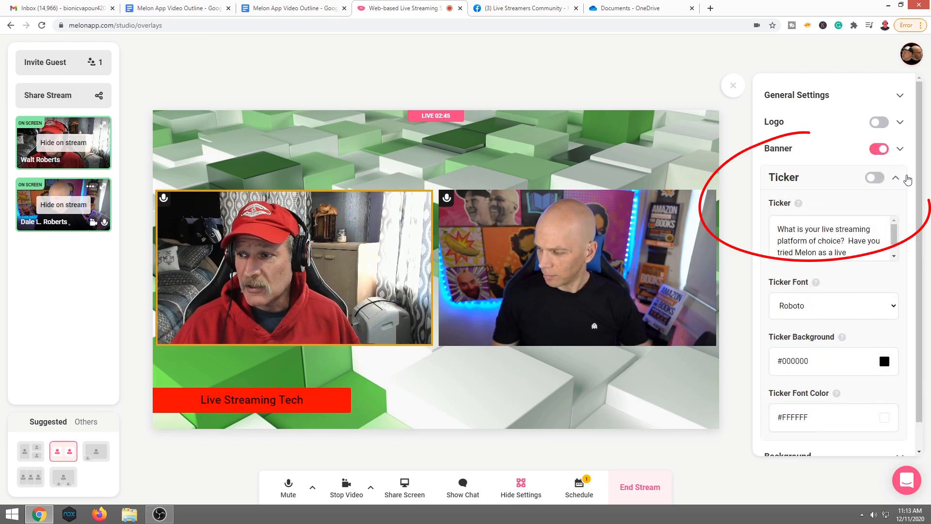
{"action": "left_click", "coordinate": [906, 178]}
{"action": "left_click", "coordinate": [895, 178]}
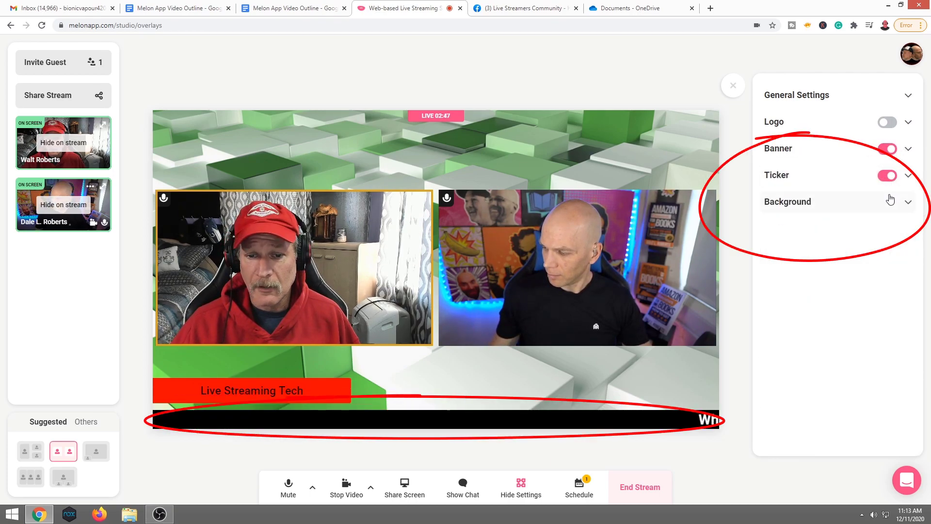
Look through the background gallery and try several of its images on the live stream one by one, including the blue, purple and yellow-pink marbled ones
{"action": "left_click", "coordinate": [907, 202]}
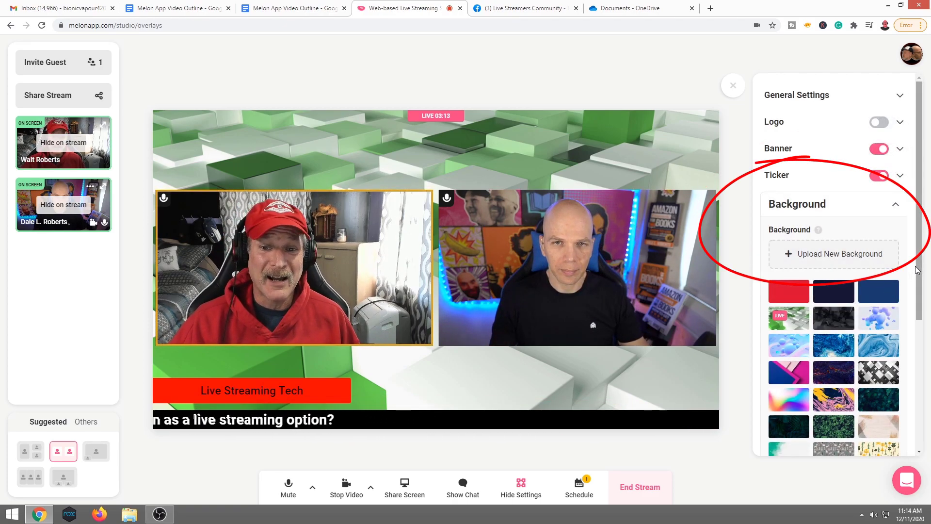
{"action": "left_click_drag", "start_coordinate": [918, 270], "coordinate": [918, 356]}
{"action": "scroll", "coordinate": [834, 219], "scroll_direction": "down", "scroll_amount": 2}
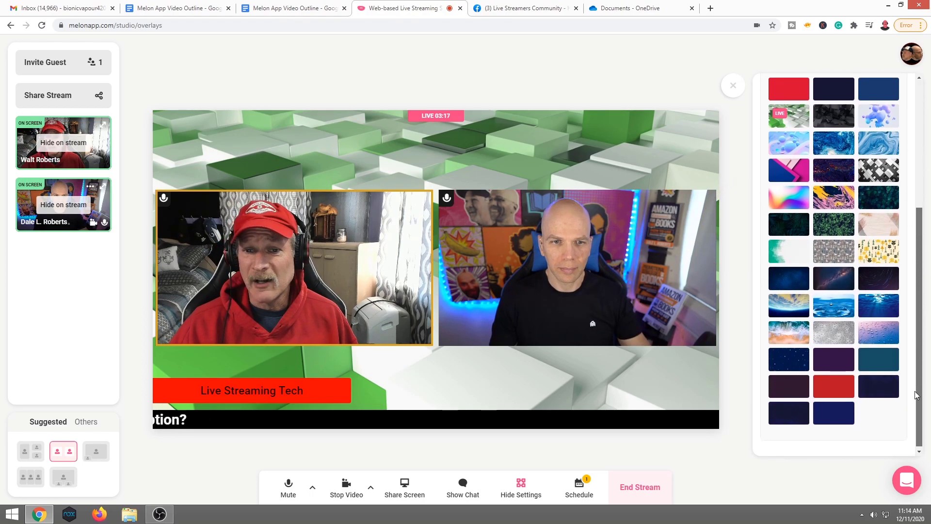
{"action": "left_click", "coordinate": [878, 114]}
{"action": "left_click", "coordinate": [835, 143]}
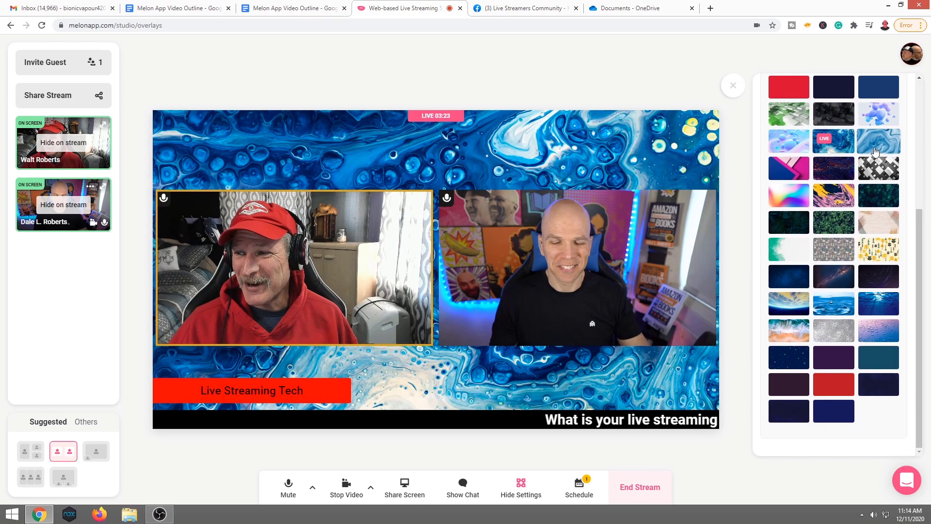
{"action": "left_click", "coordinate": [878, 142]}
{"action": "left_click", "coordinate": [796, 176]}
{"action": "left_click", "coordinate": [833, 168]}
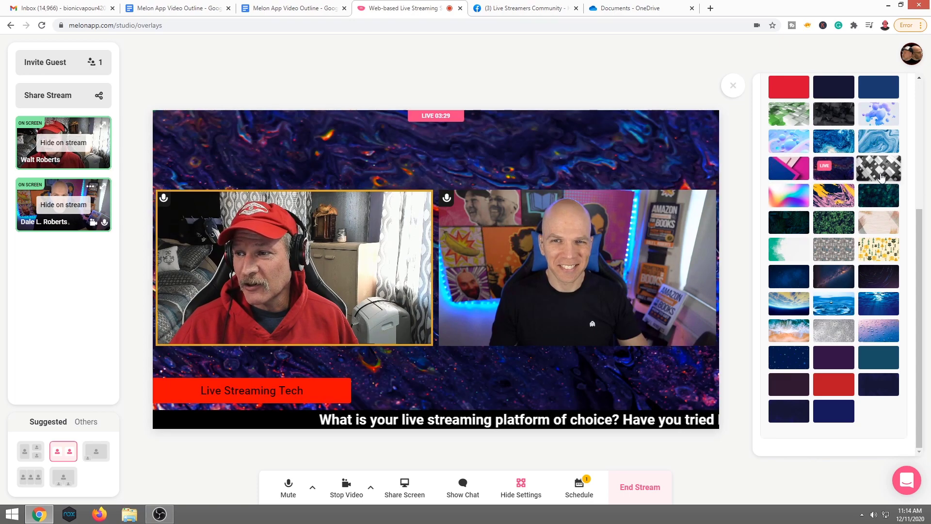
{"action": "left_click", "coordinate": [878, 168]}
{"action": "left_click", "coordinate": [796, 198]}
{"action": "left_click", "coordinate": [833, 195]}
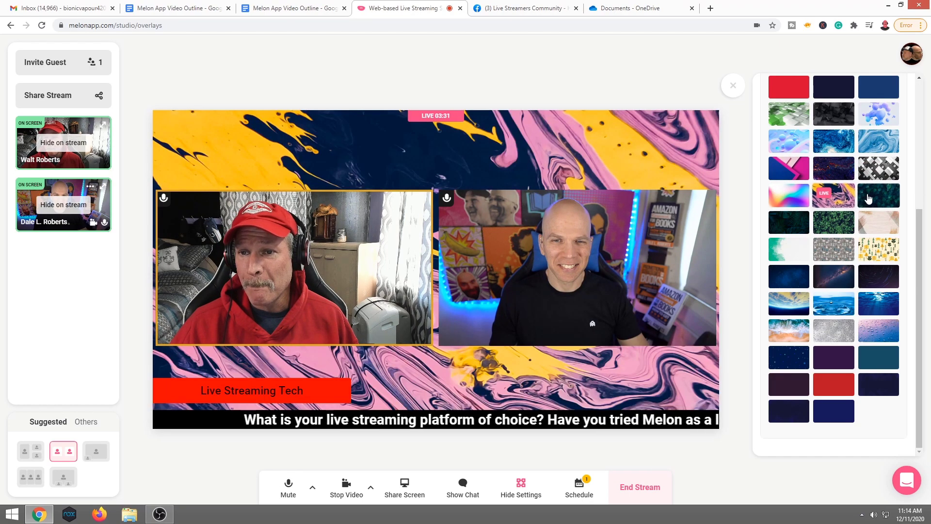
{"action": "left_click", "coordinate": [878, 196]}
{"action": "left_click", "coordinate": [834, 222]}
Turn on the display of participant names in the general settings
{"action": "scroll", "coordinate": [863, 250], "scroll_direction": "up", "scroll_amount": 5}
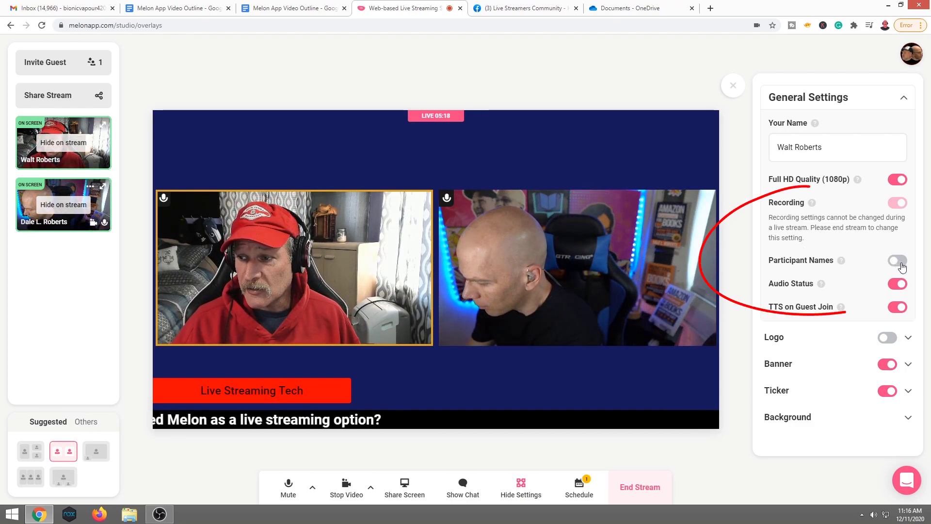
{"action": "left_click", "coordinate": [896, 261]}
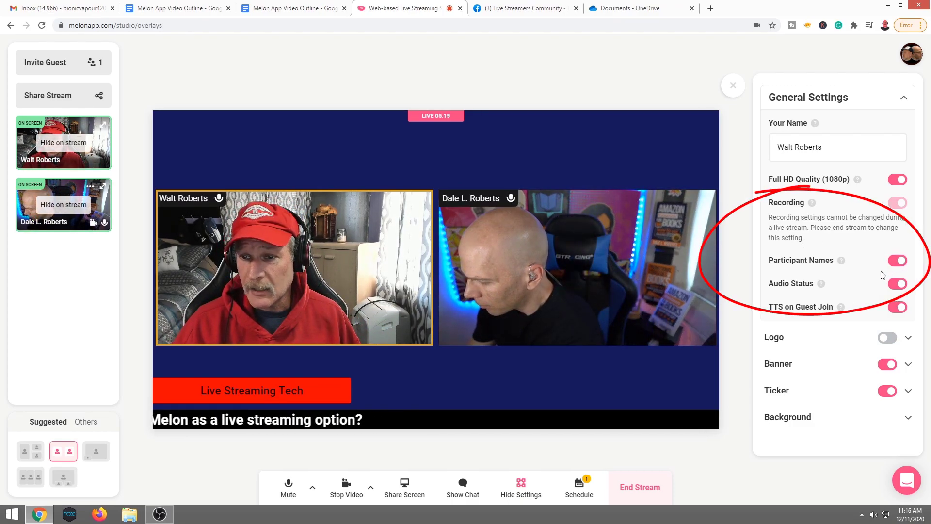